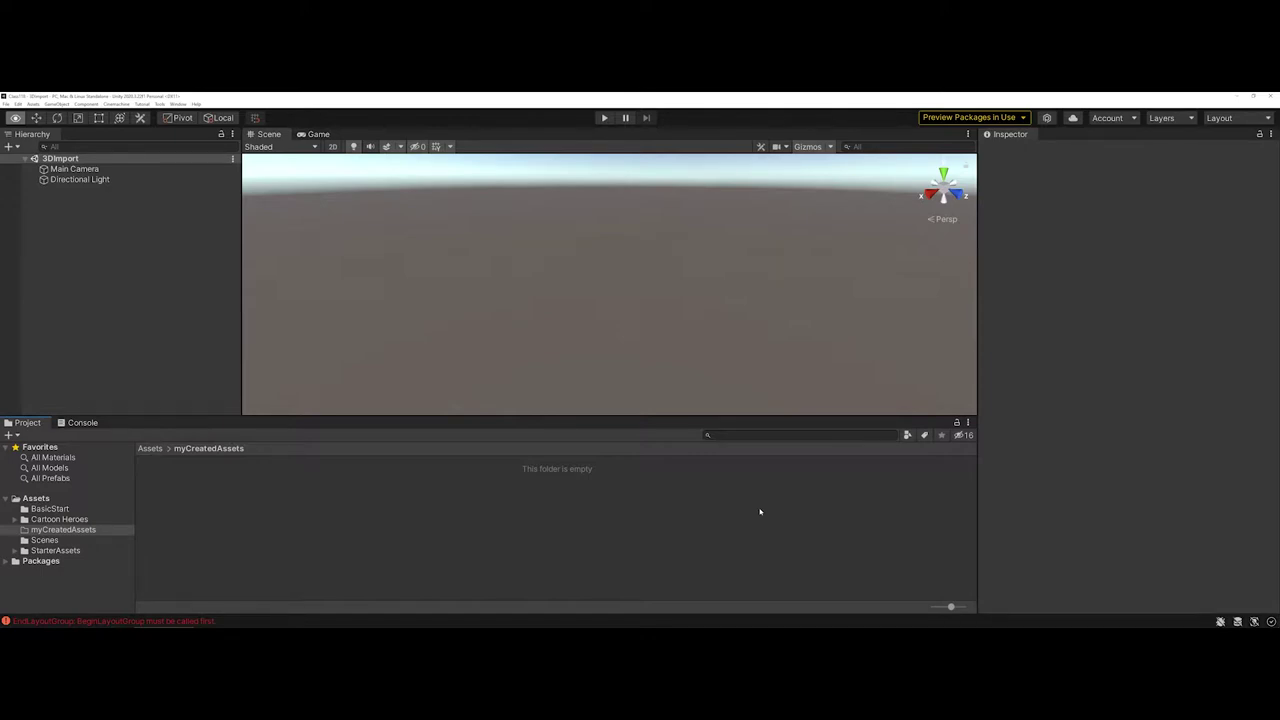
# Step: View the contents of the project's Scenes folder and return to the myCreatedAssets folder
pyautogui.click(45, 540)
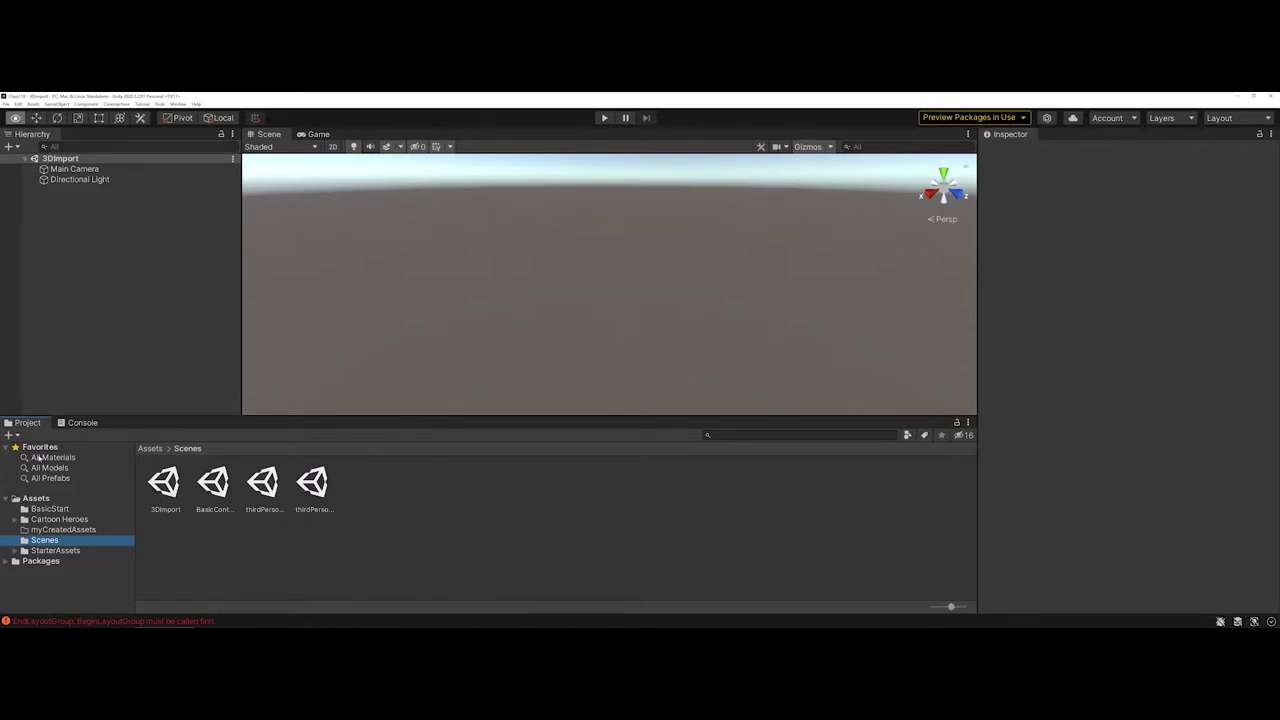
pyautogui.click(39, 530)
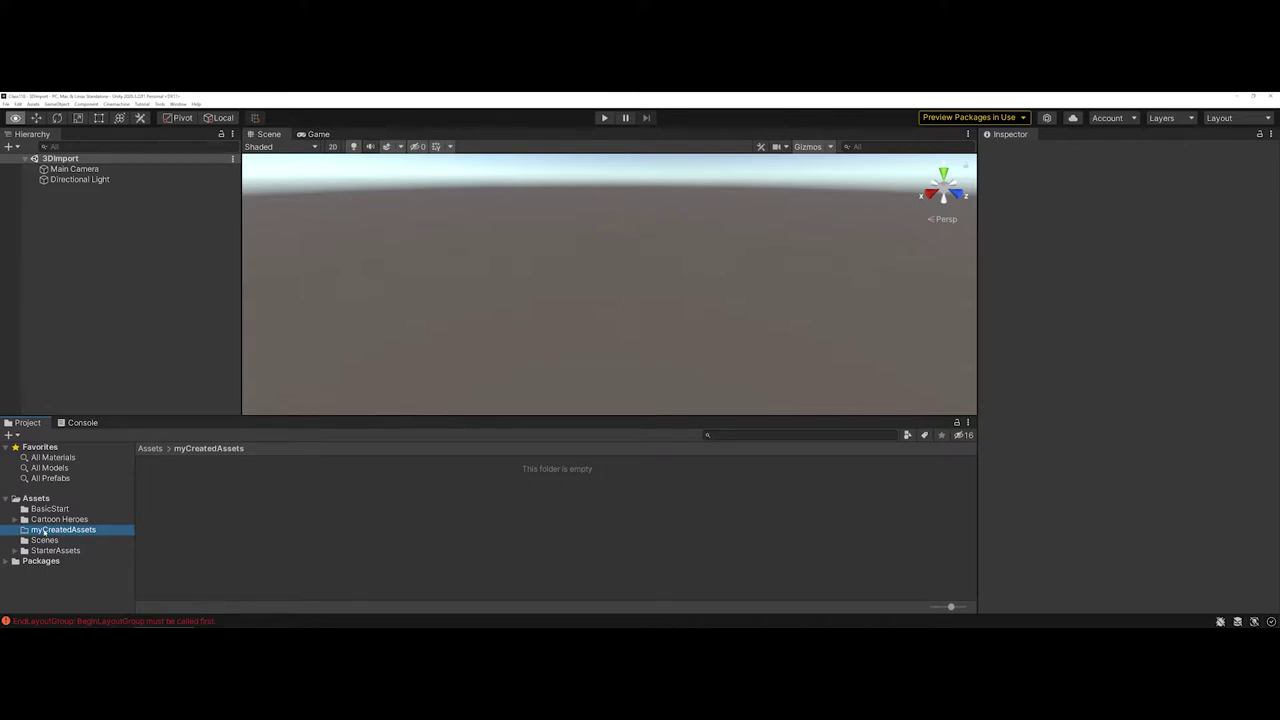
# Step: Switch to Maya and set the Unity project for sending assets to D:\UnityProjects\Class118
pyautogui.hotkey('alt', 'Tab')
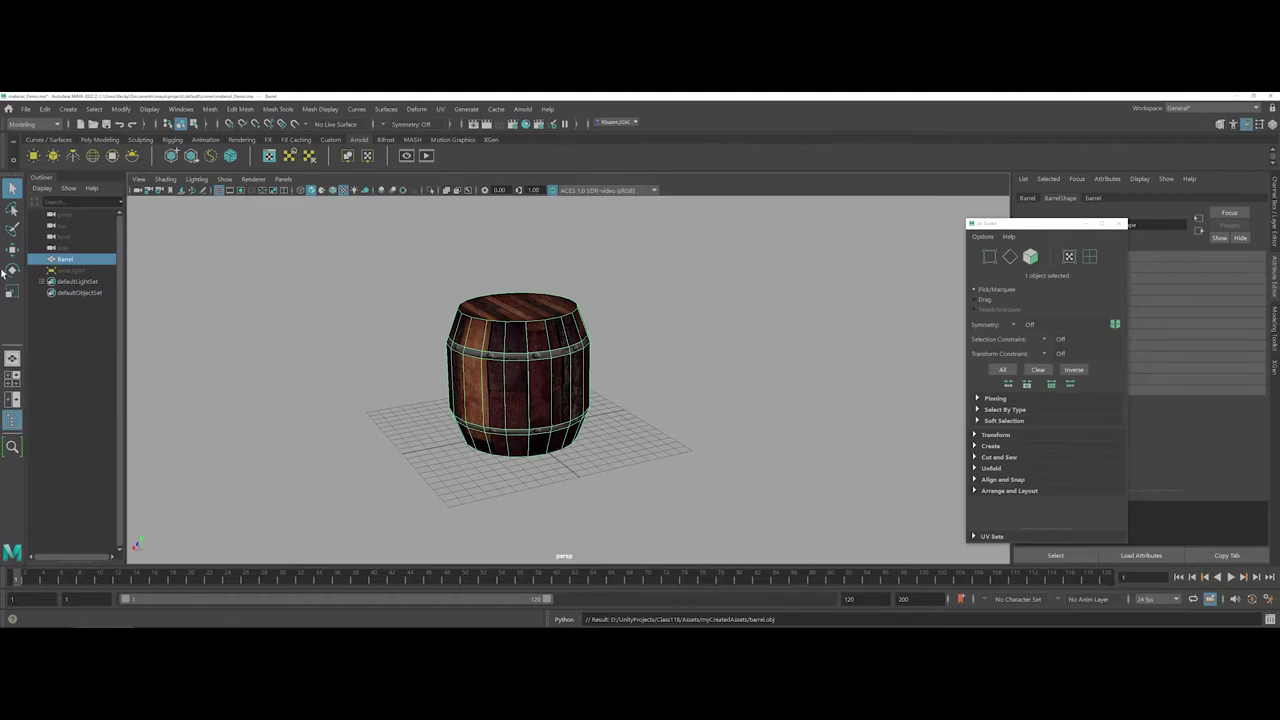
pyautogui.click(25, 109)
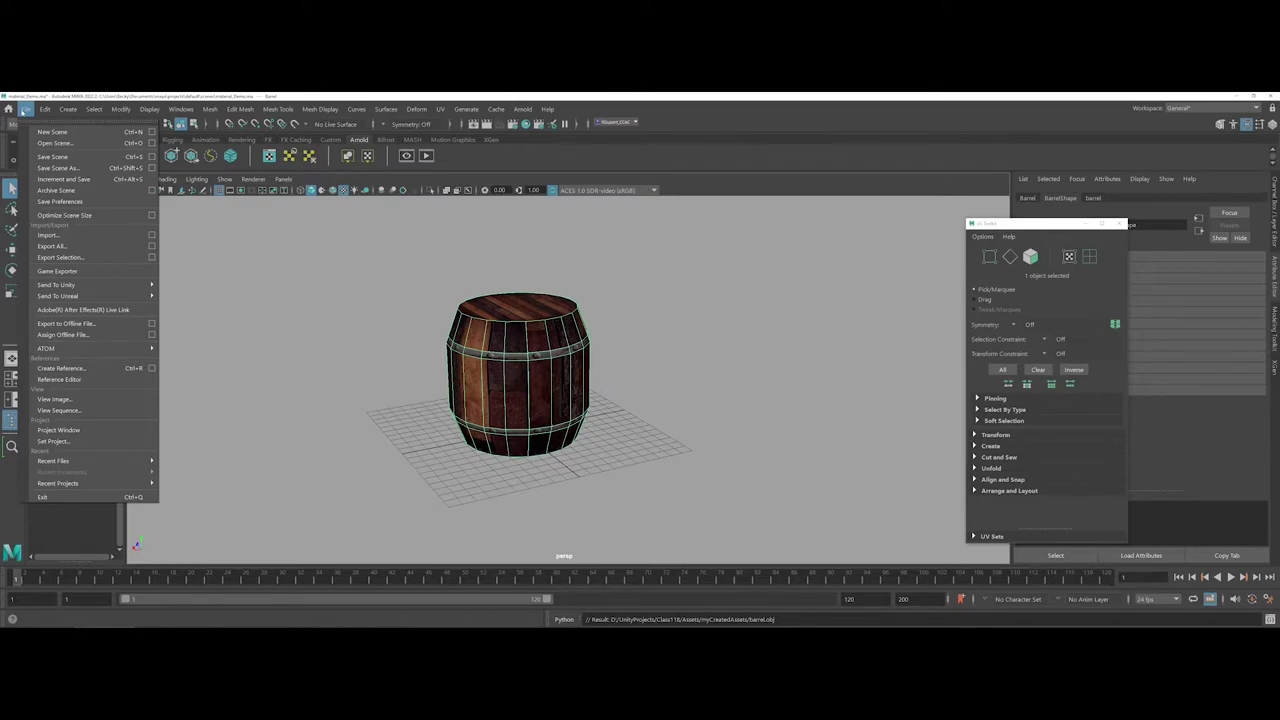
pyautogui.moveTo(87, 290)
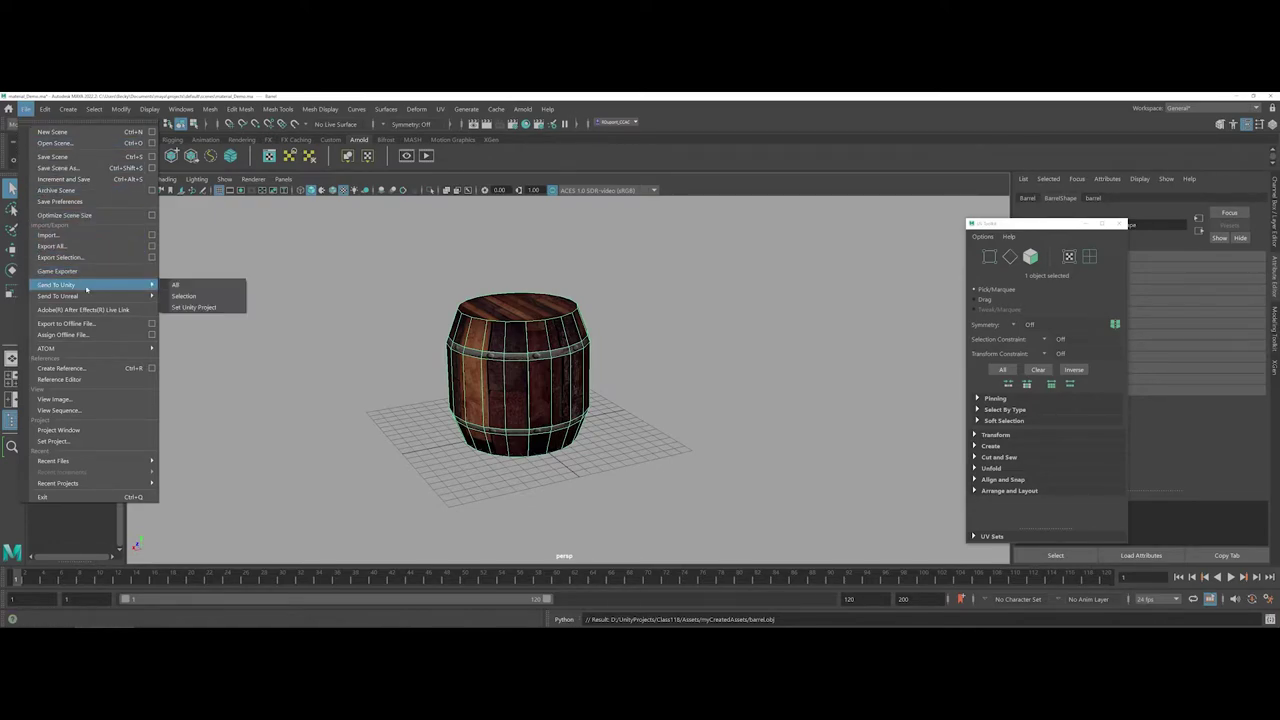
pyautogui.click(193, 307)
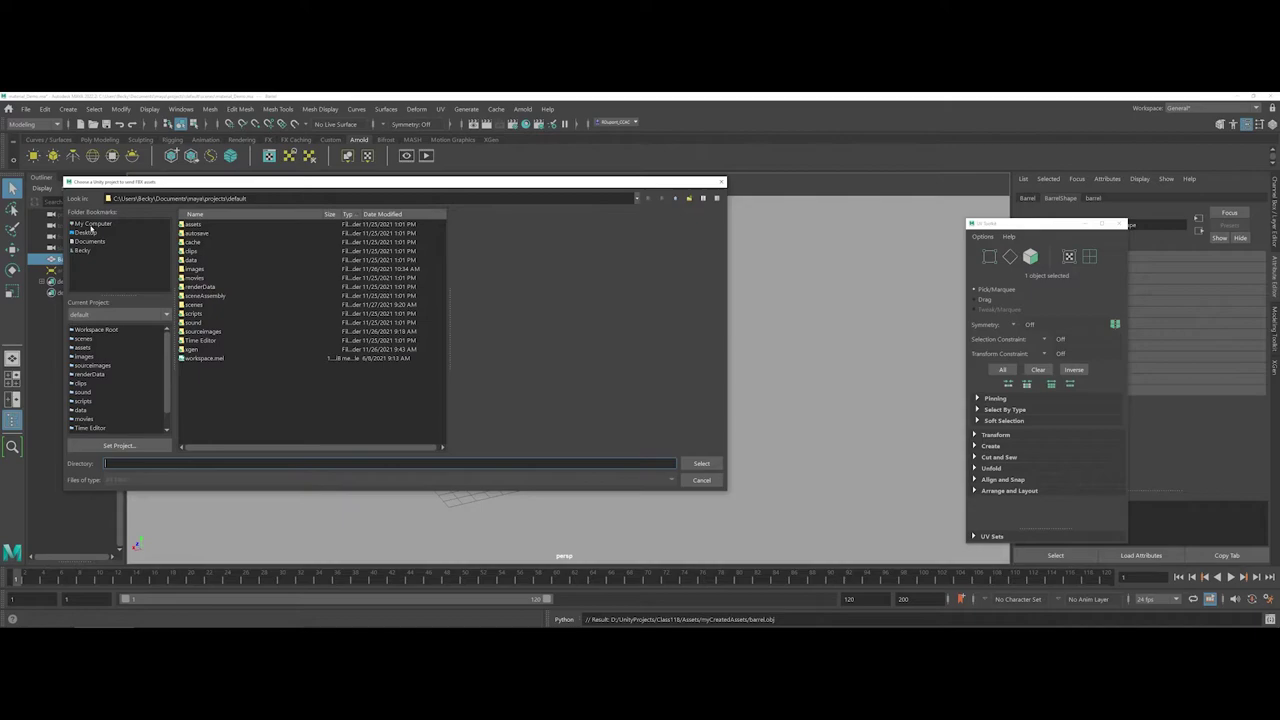
pyautogui.click(91, 225)
pyautogui.doubleClick(206, 236)
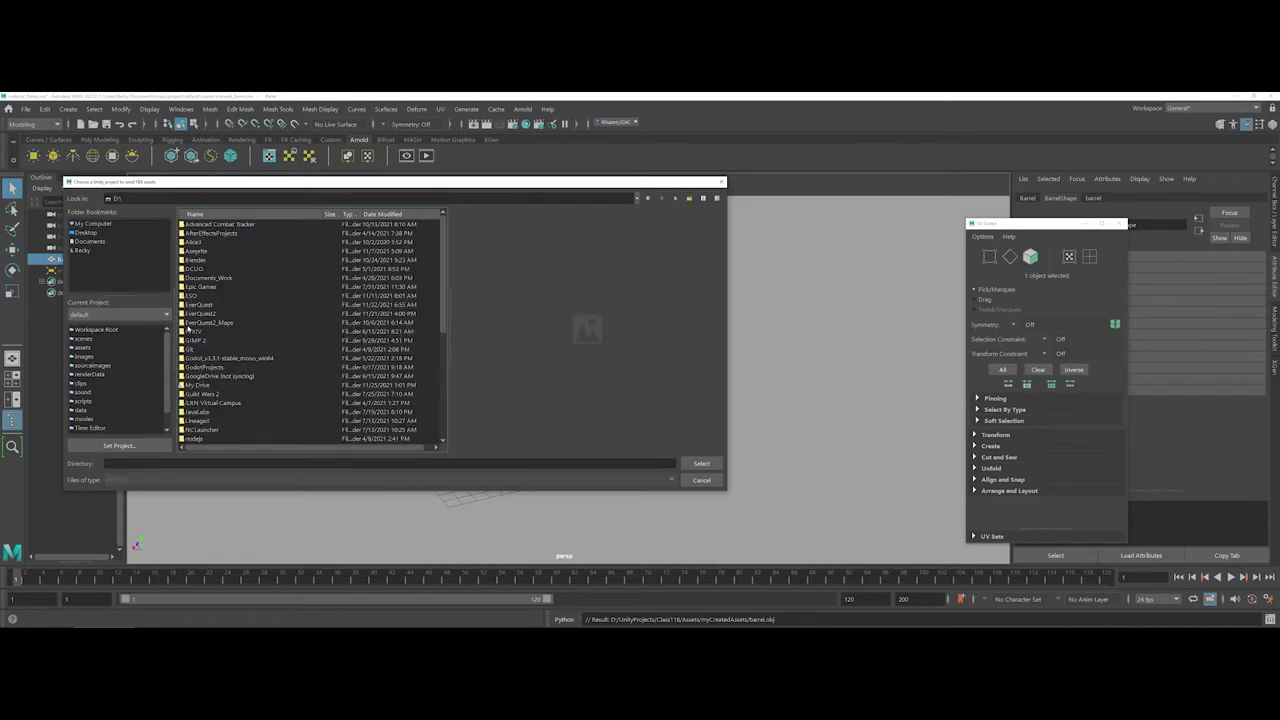
pyautogui.scroll(-5, 187, 329)
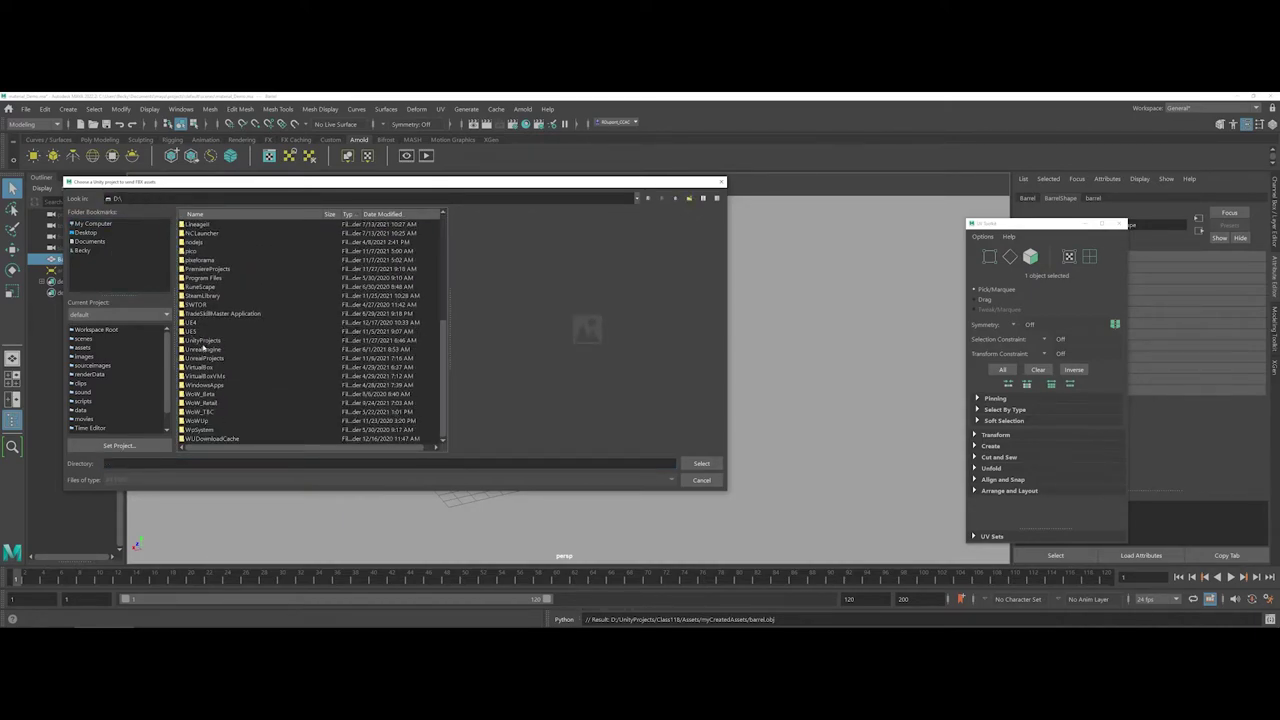
pyautogui.doubleClick(203, 341)
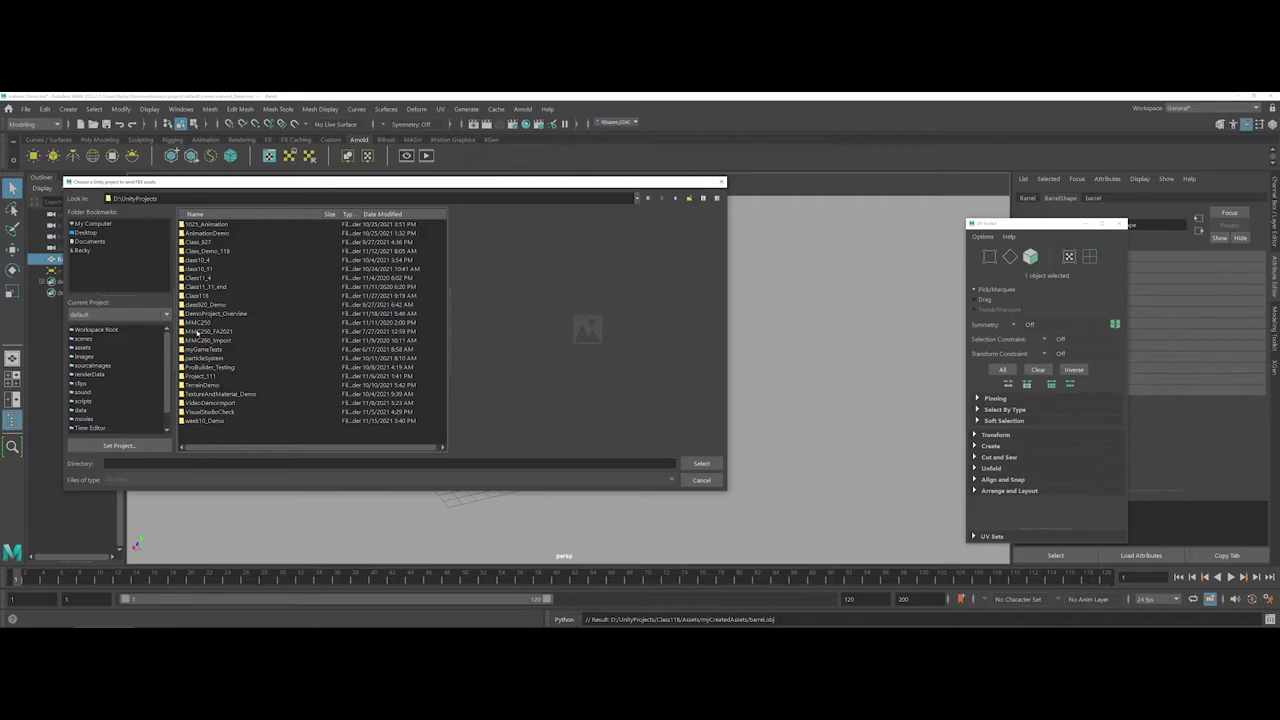
pyautogui.doubleClick(196, 296)
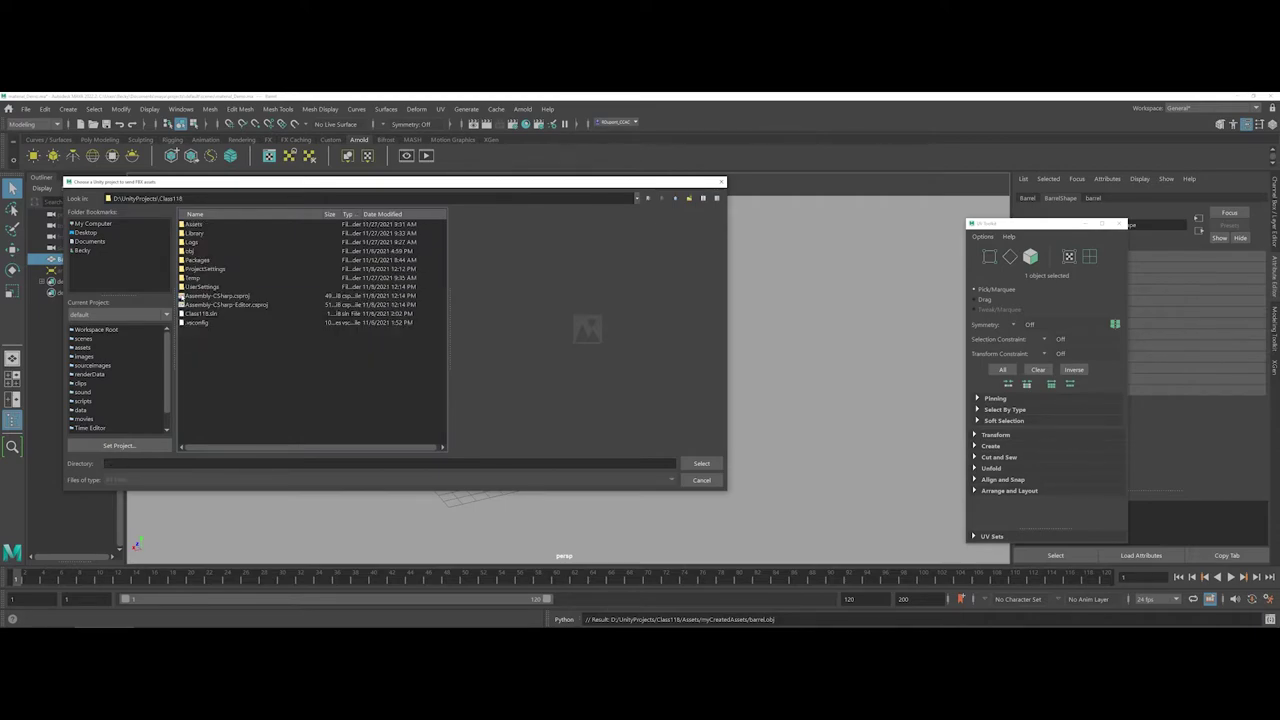
pyautogui.click(700, 463)
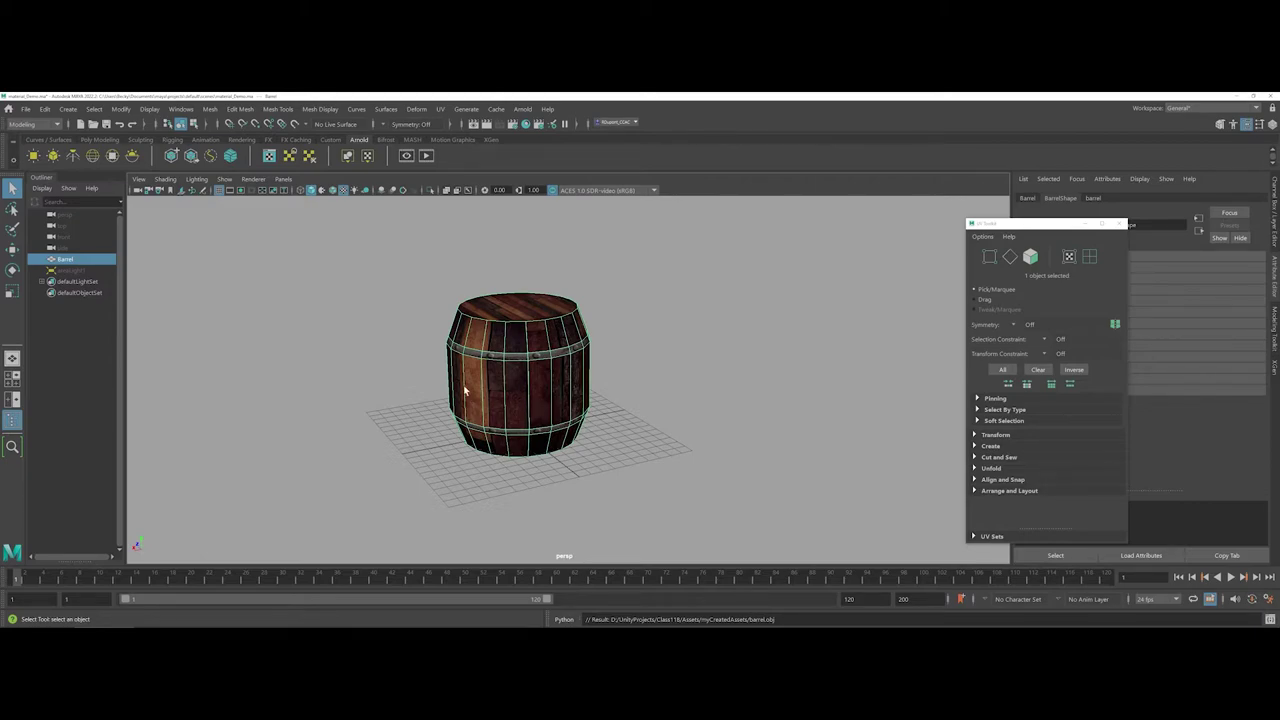
# Step: Select the barrel and send the selection to Unity, choosing the project's Assets\myCreatedAssets folder as the destination
pyautogui.moveTo(372, 244); pyautogui.dragTo(678, 479)
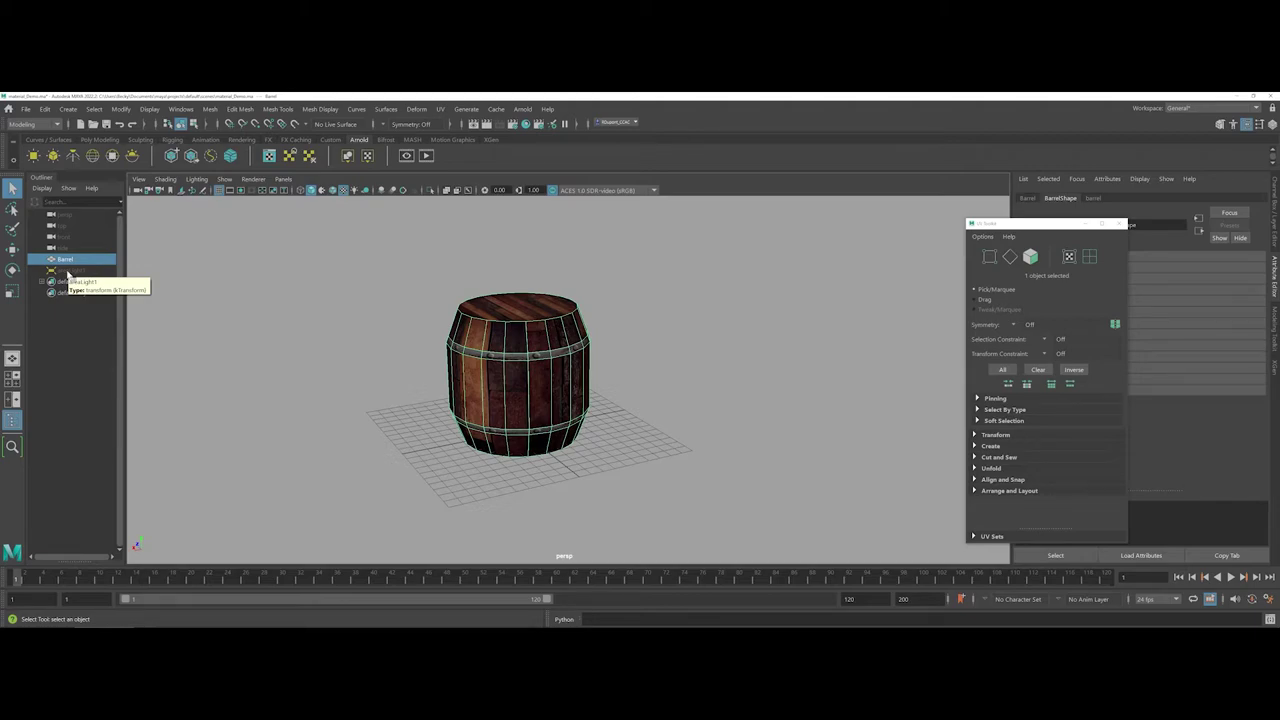
pyautogui.click(25, 109)
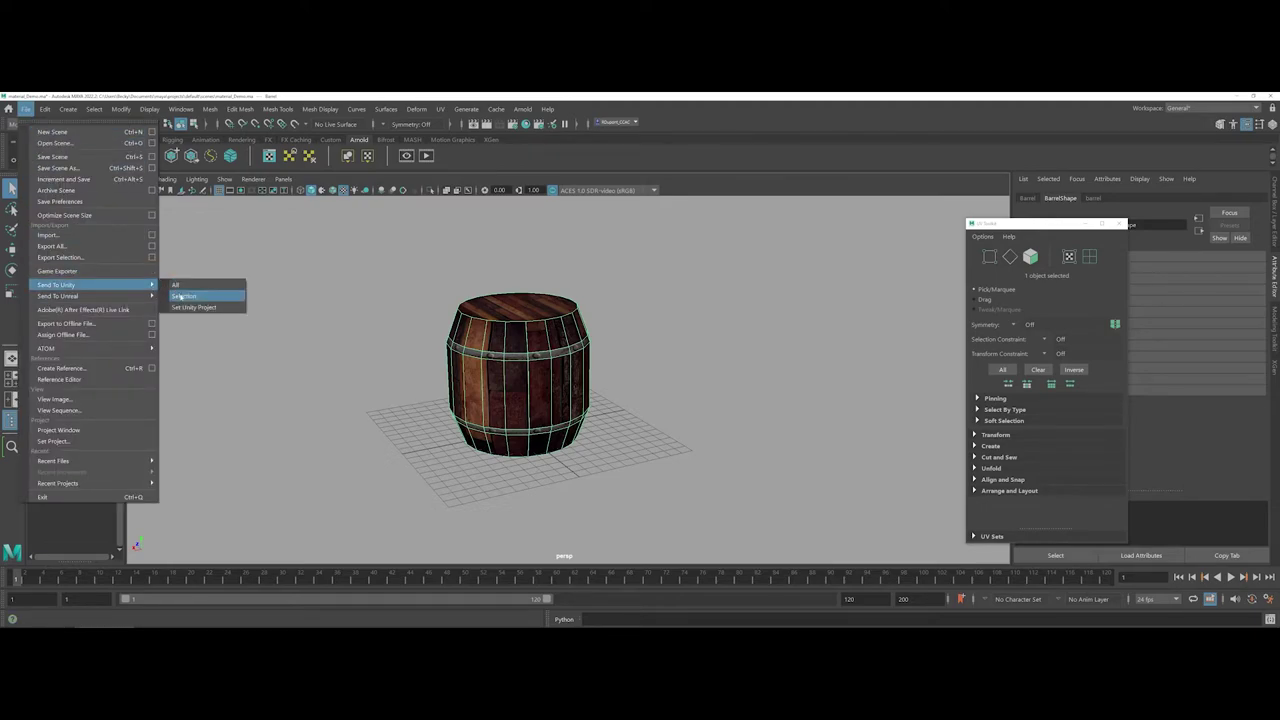
pyautogui.click(181, 297)
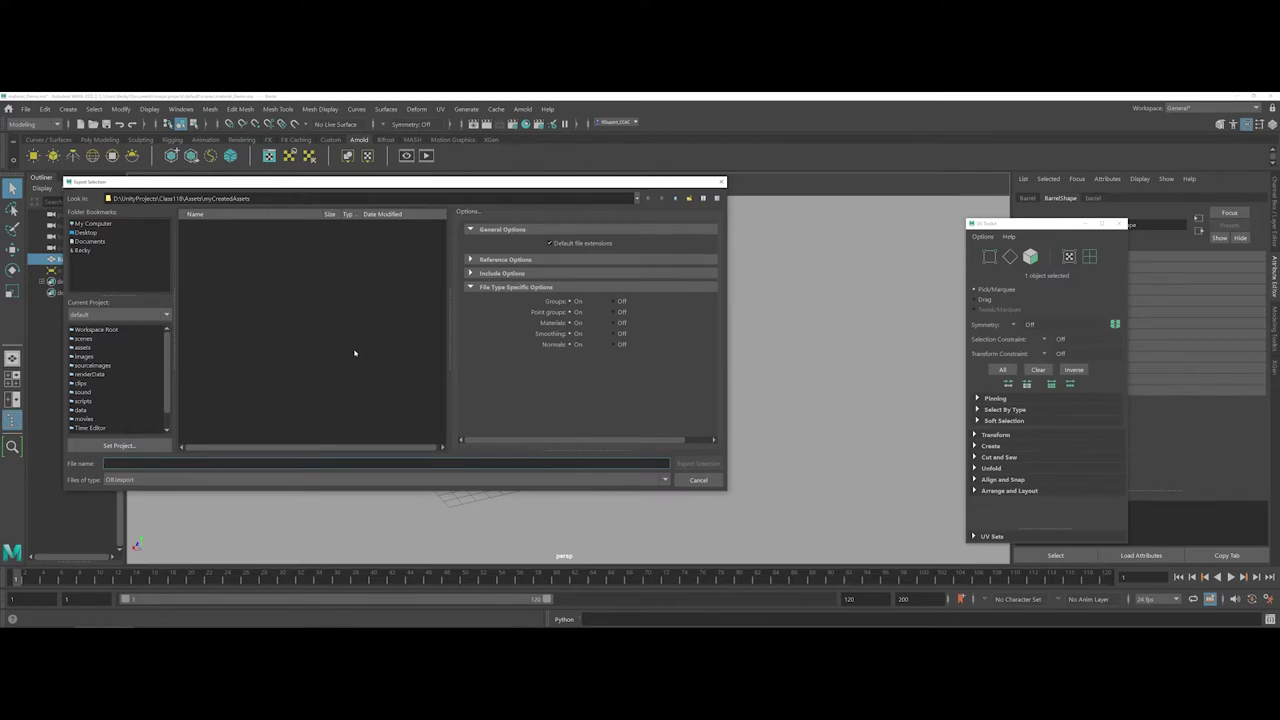
pyautogui.click(676, 199)
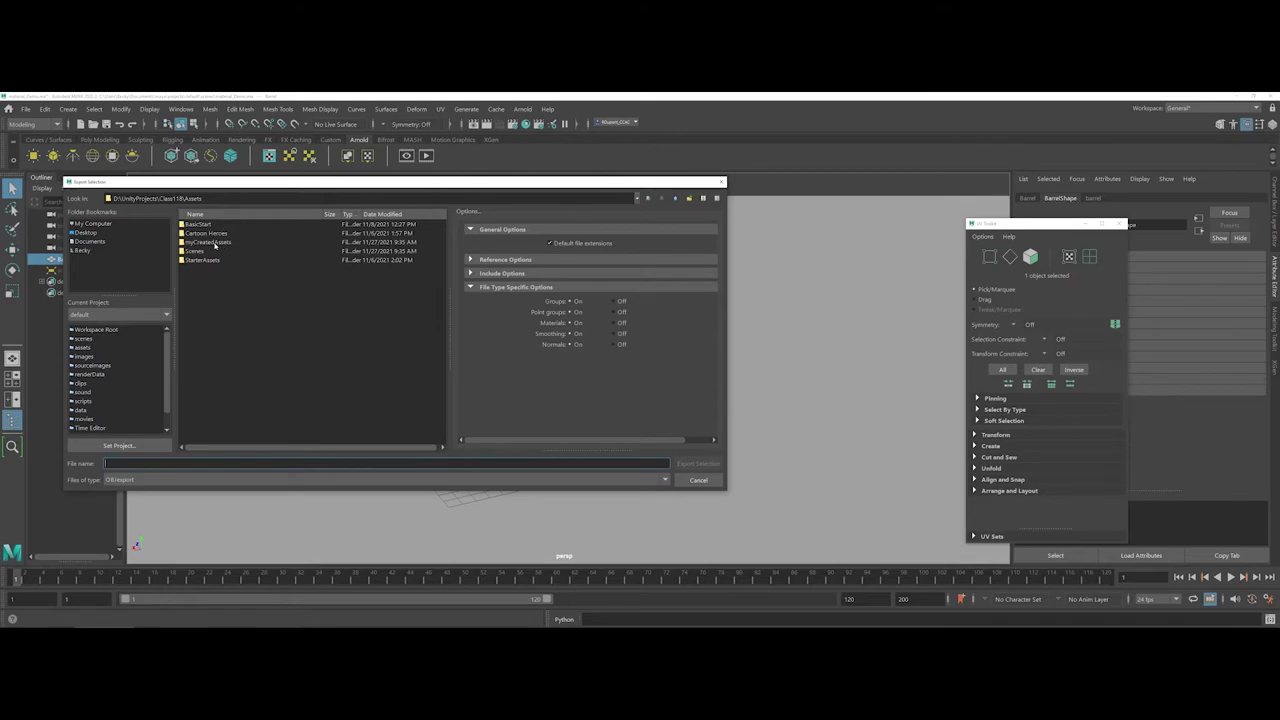
pyautogui.doubleClick(212, 243)
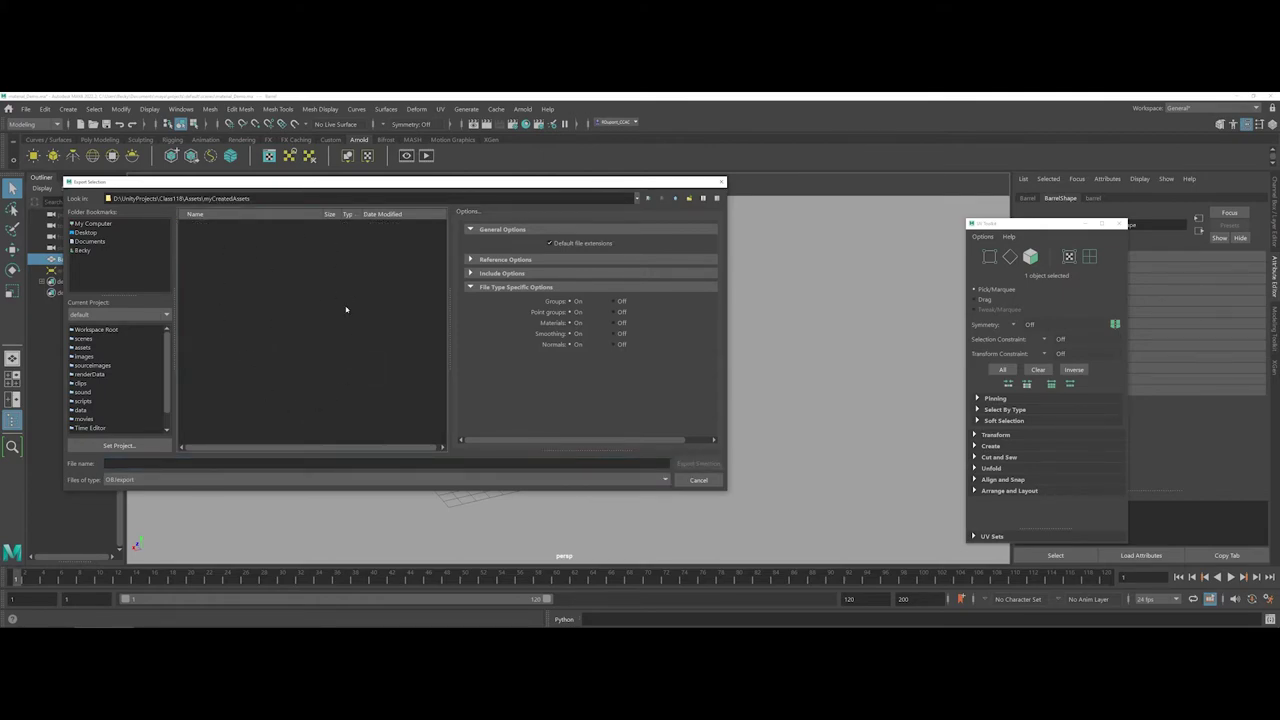
# Step: Name the export file barrel, set its type to OBJexport, and export the selection
pyautogui.click(110, 463)
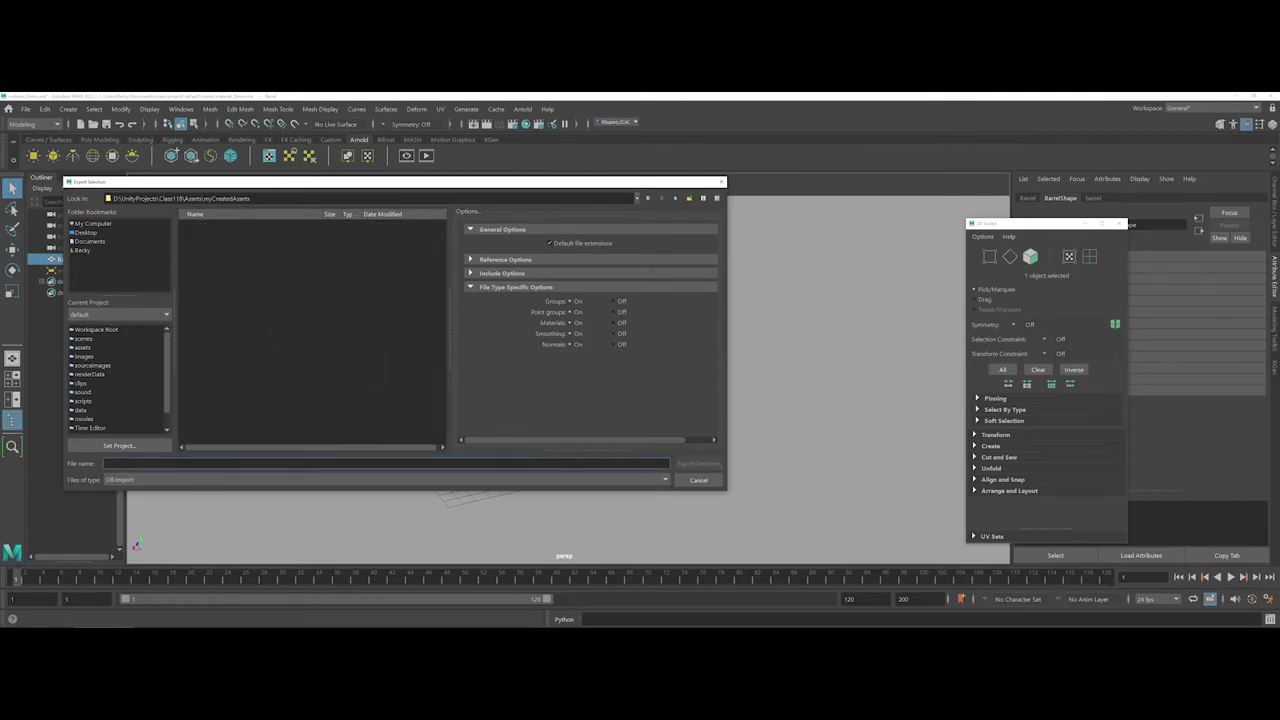
pyautogui.write('Barrel')
pyautogui.click(215, 479)
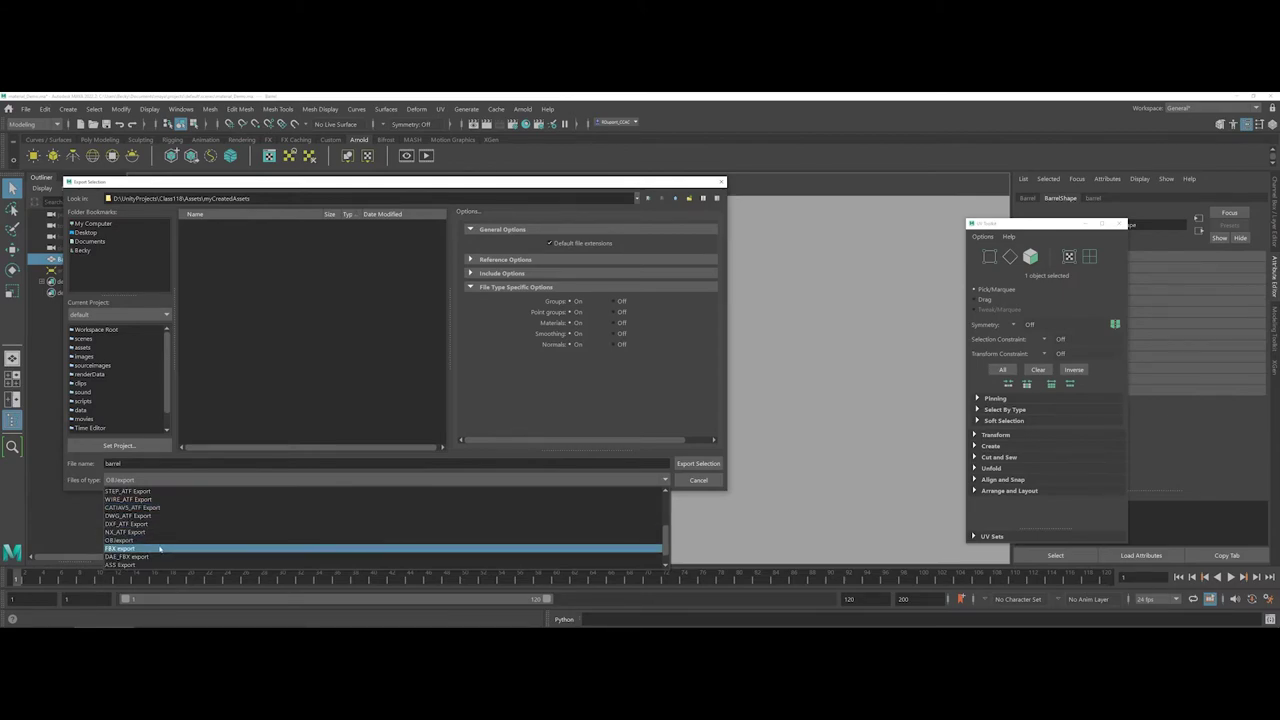
pyautogui.click(159, 542)
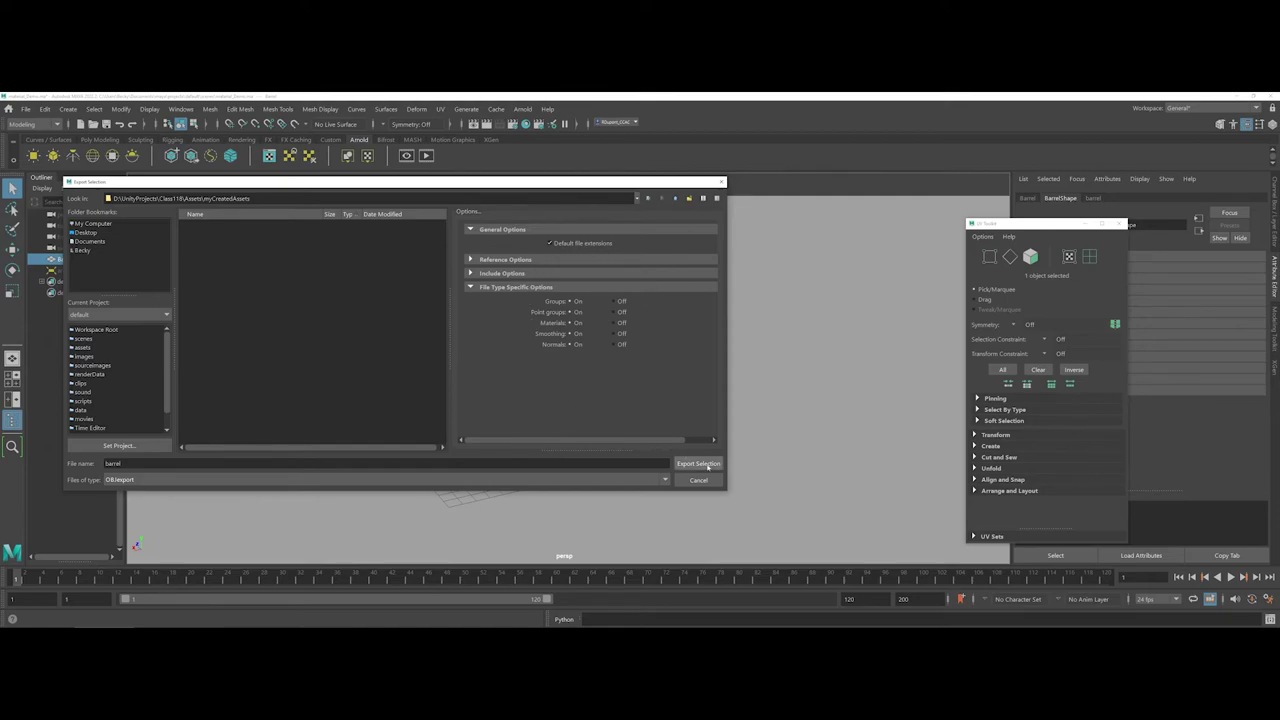
pyautogui.click(700, 464)
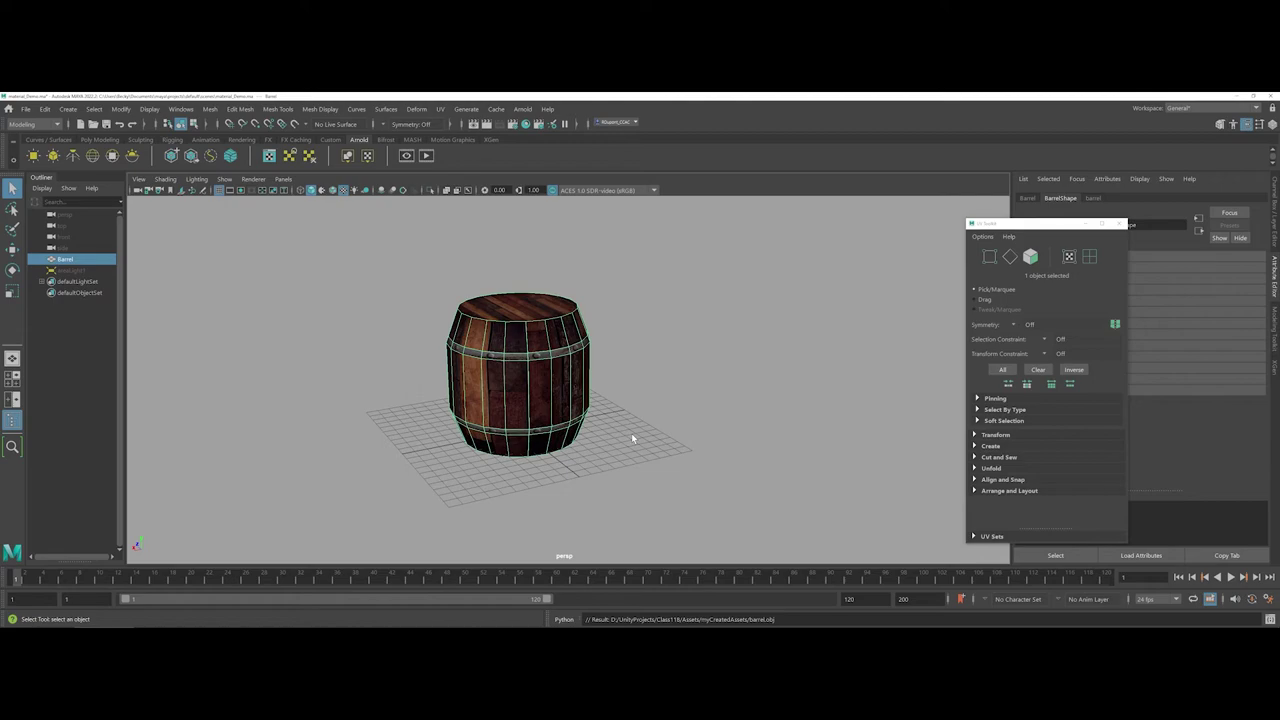
# Step: Switch to Unity and examine the sub-assets of the imported barrel model in myCreatedAssets
pyautogui.hotkey('alt', 'Tab')
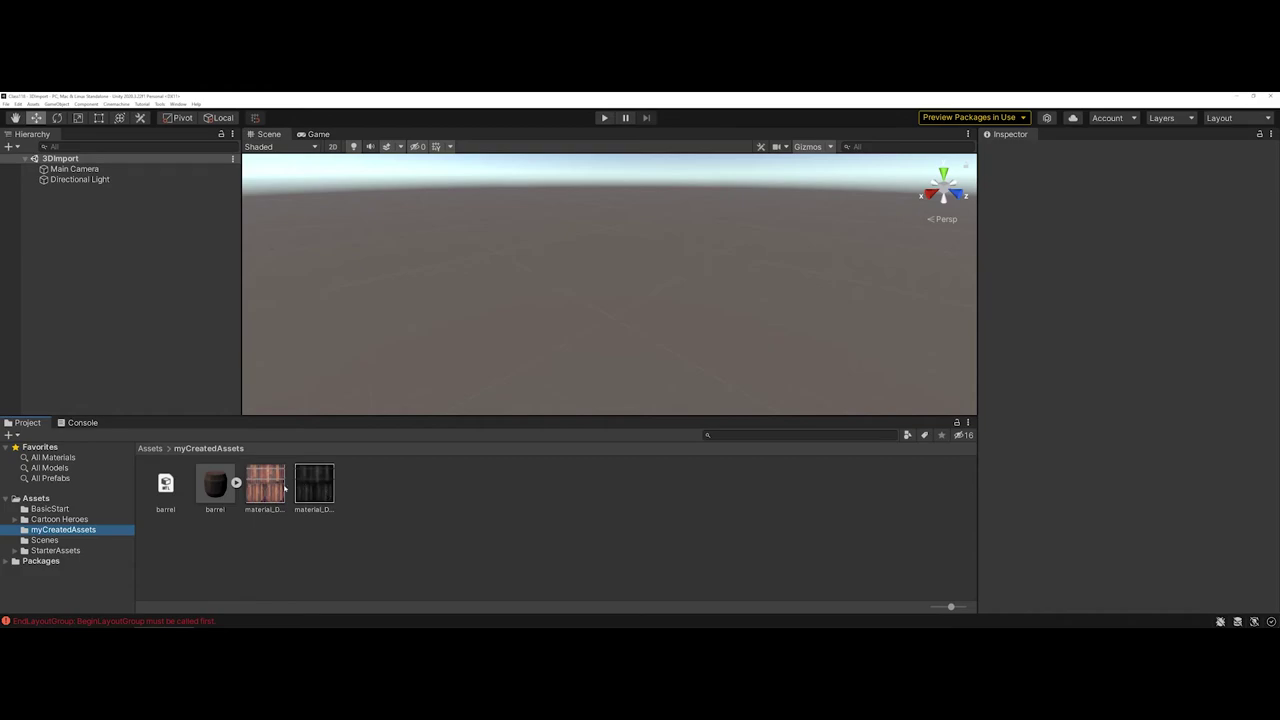
pyautogui.click(236, 484)
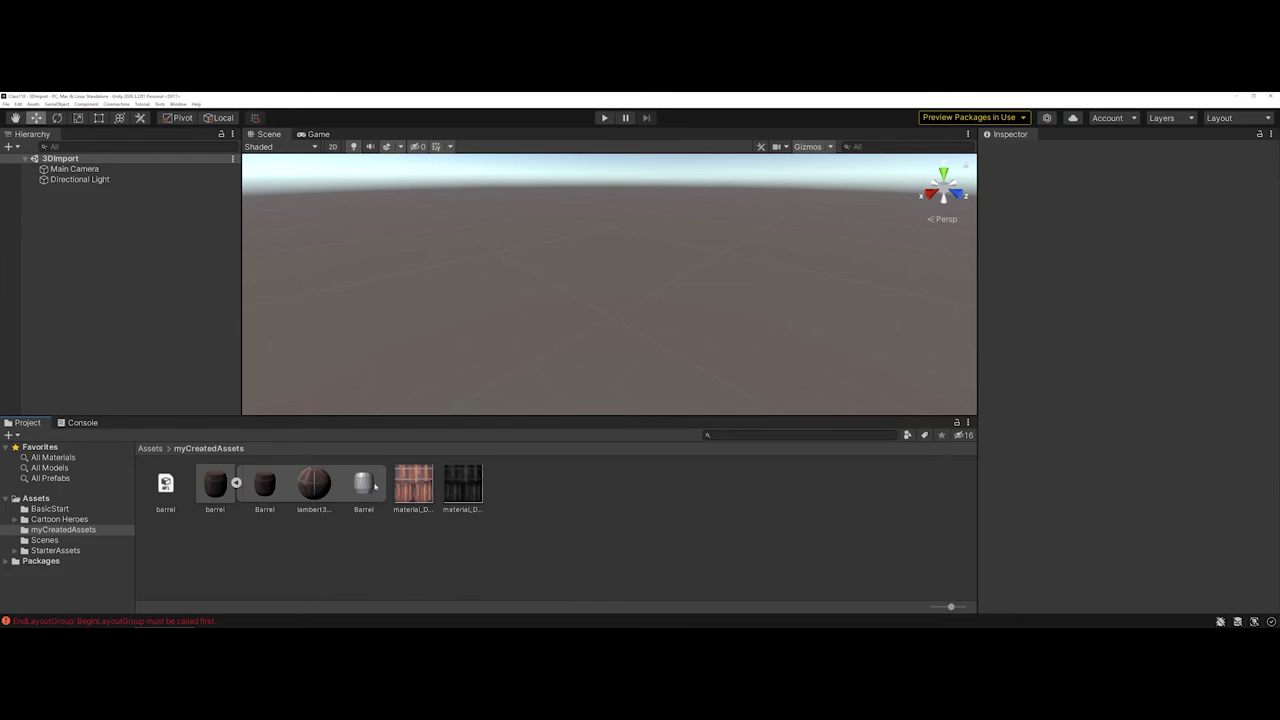
pyautogui.click(236, 483)
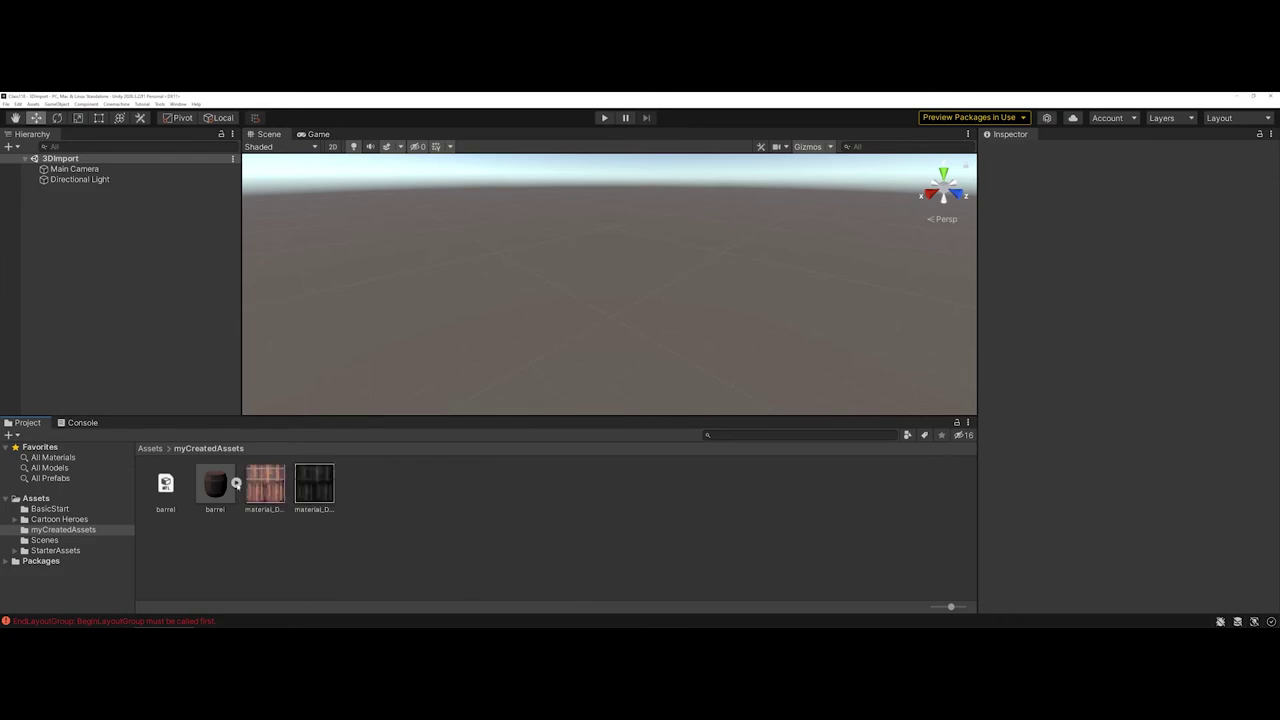
# Step: Place the barrel model from myCreatedAssets in the scene and scale it uniformly to about 0.93
pyautogui.moveTo(221, 484); pyautogui.dragTo(568, 279)
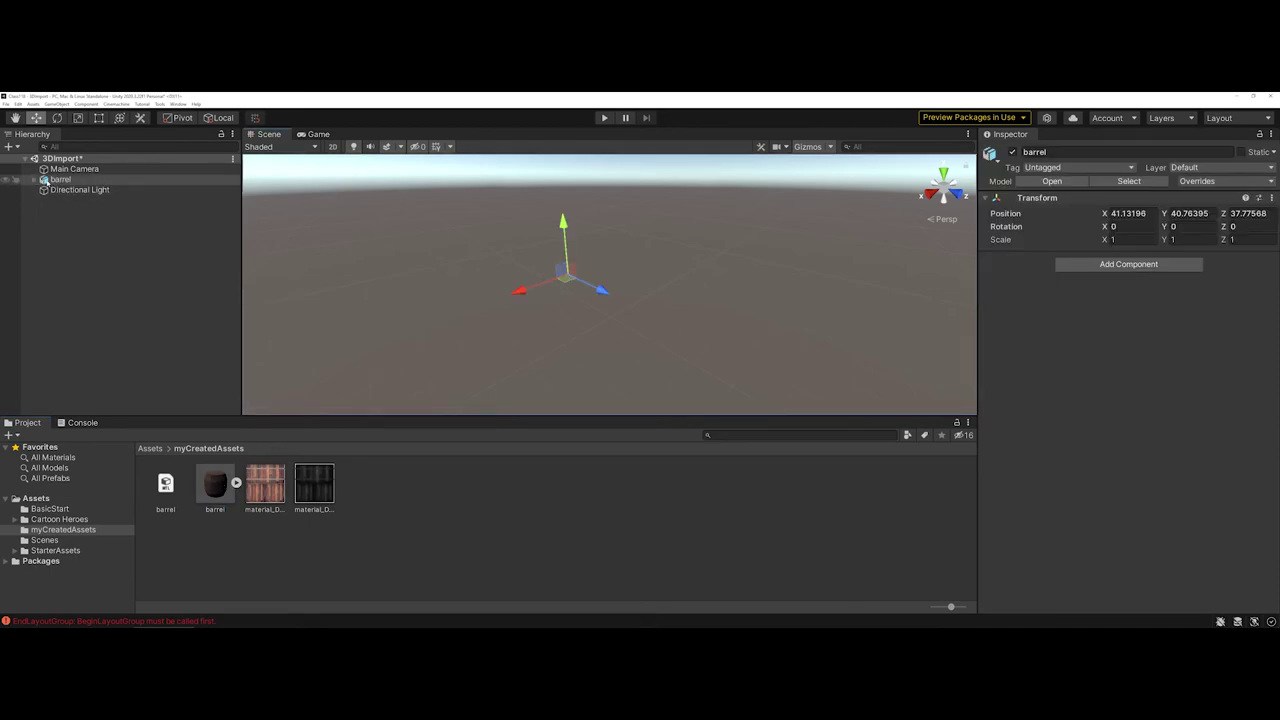
pyautogui.doubleClick(50, 180)
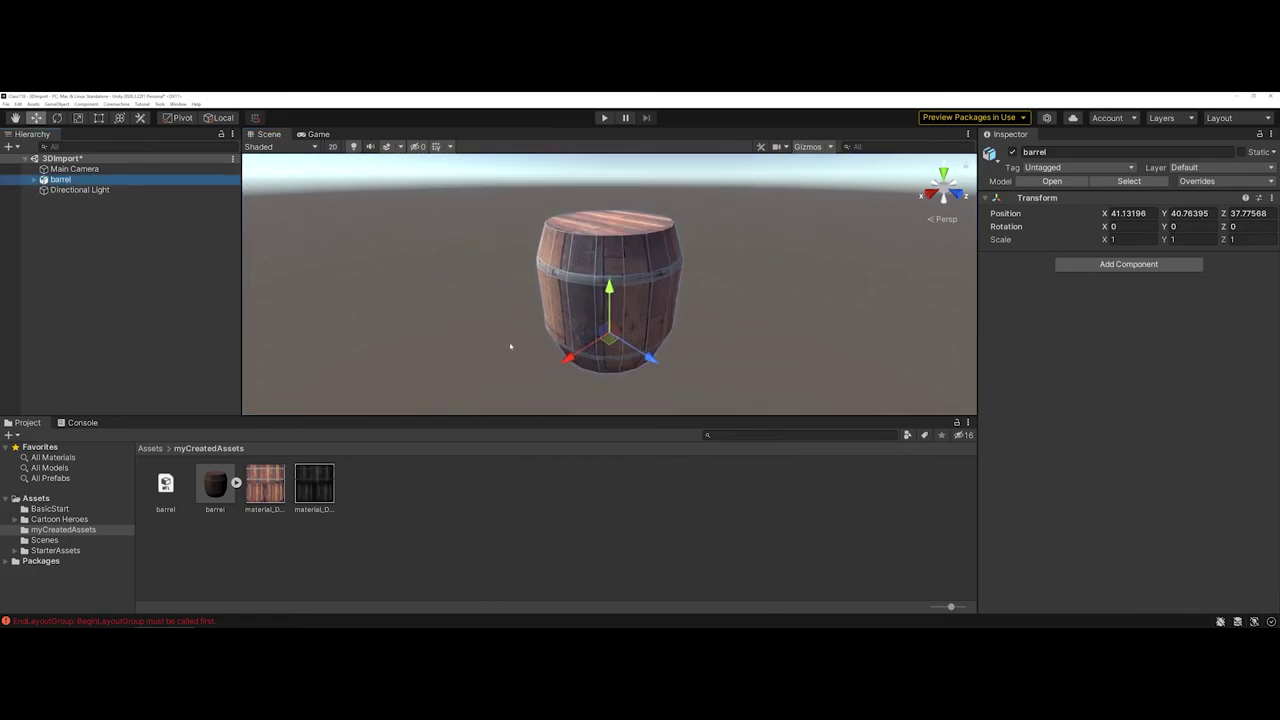
pyautogui.press('e')
pyautogui.press('r')
pyautogui.click(609, 332)
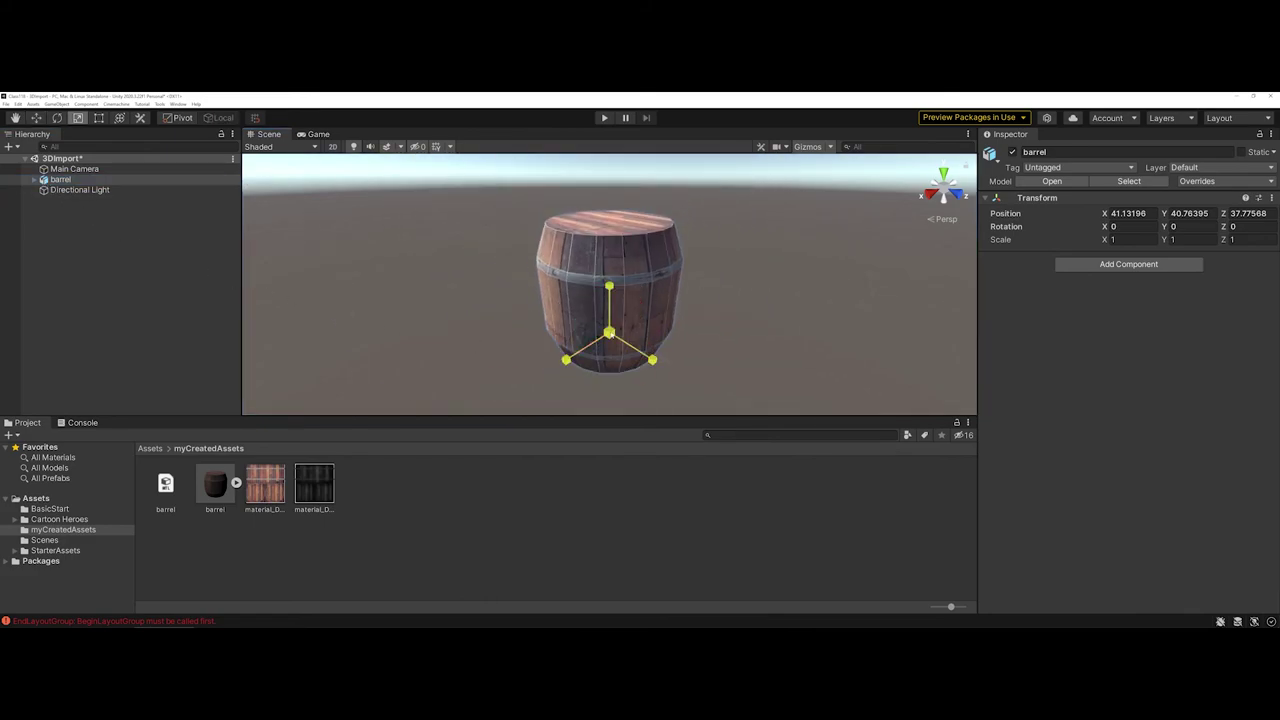
pyautogui.moveTo(609, 332); pyautogui.dragTo(426, 281)
# Step: Move the barrel to a Y position of 42 and rotate it about 1.5 degrees around Z
pyautogui.press('w')
pyautogui.press('e')
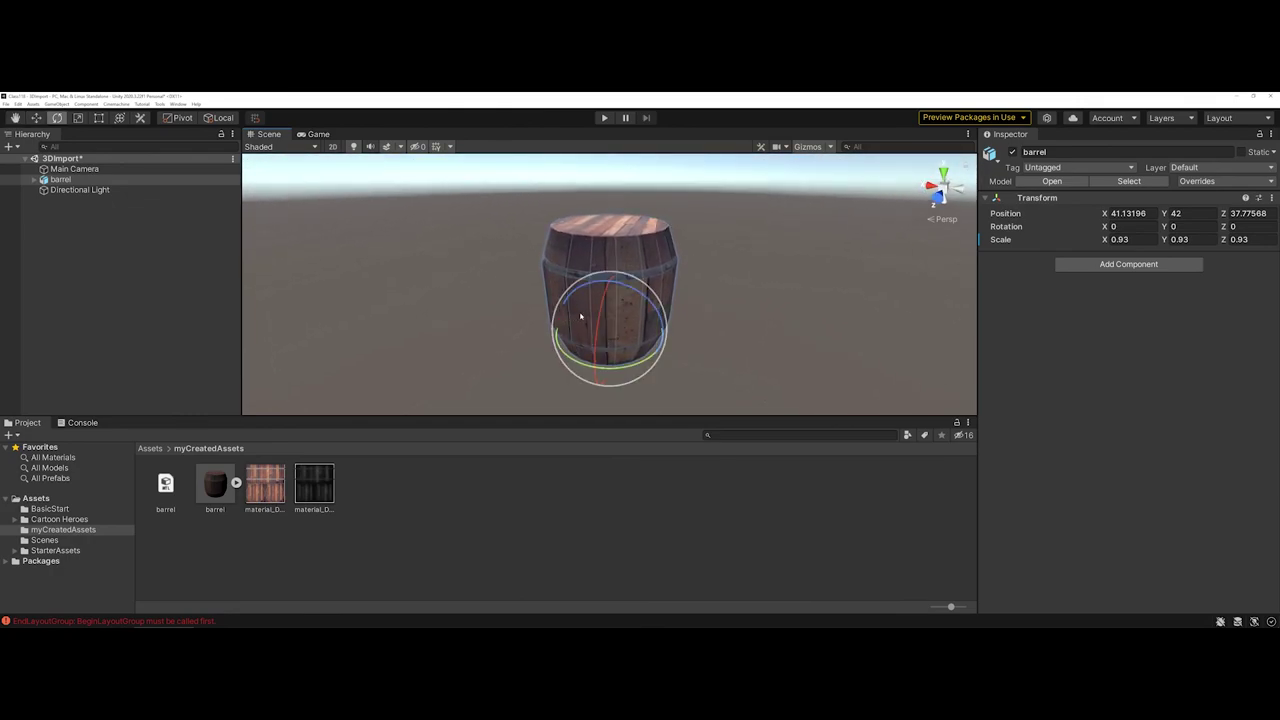
pyautogui.moveTo(634, 291); pyautogui.dragTo(593, 378)
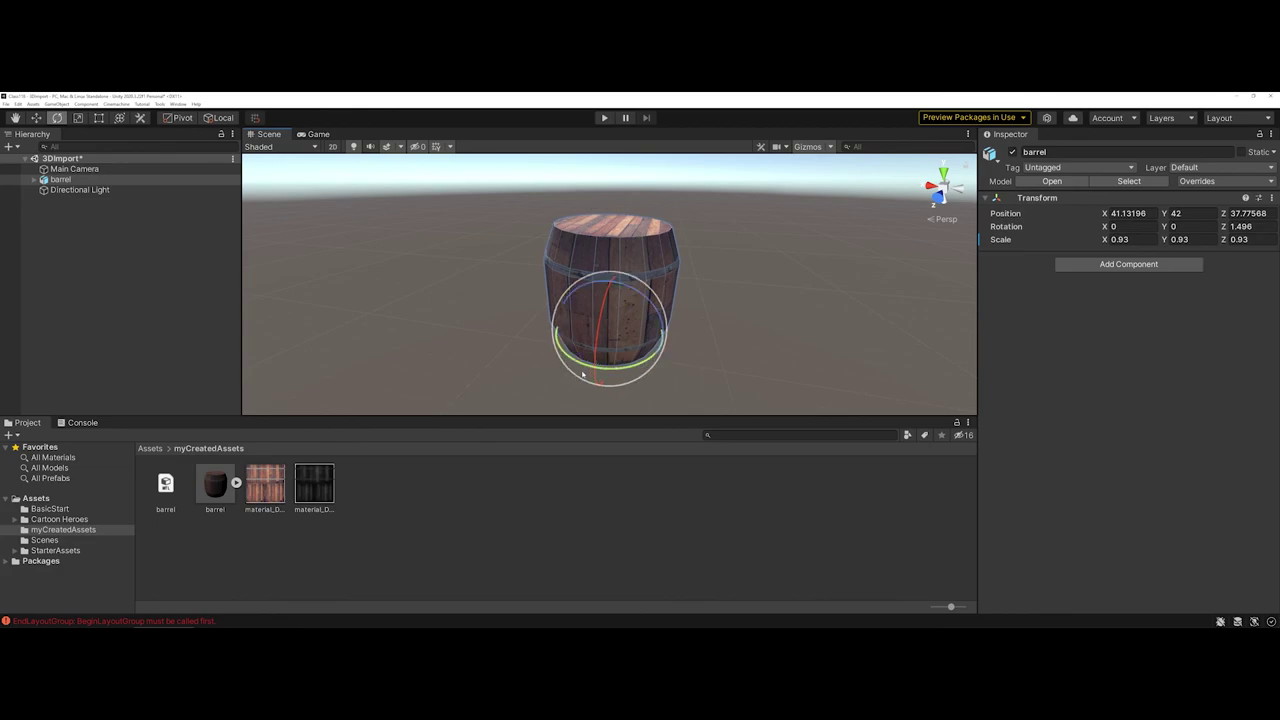